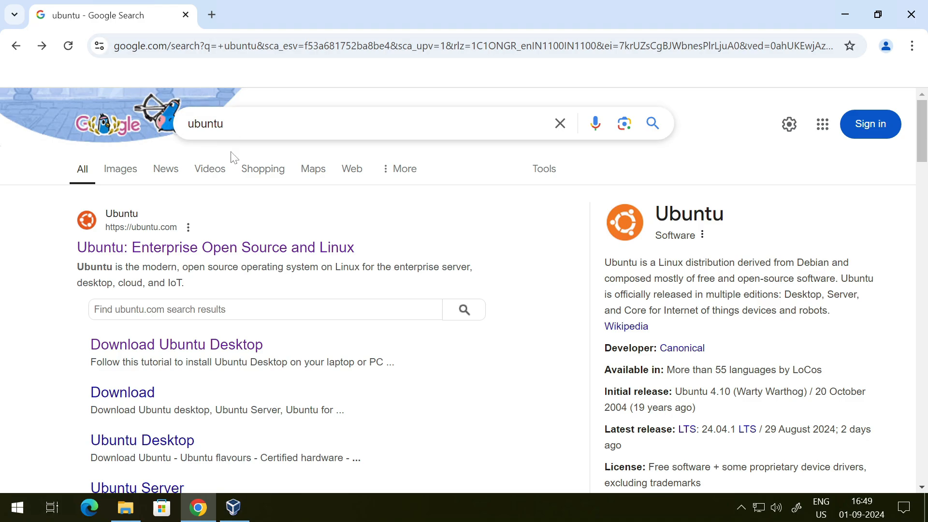
- Open the Download Ubuntu Desktop page from the search results
{"action": "scroll", "coordinate": [157, 218], "scroll_direction": "down", "scroll_amount": 1}
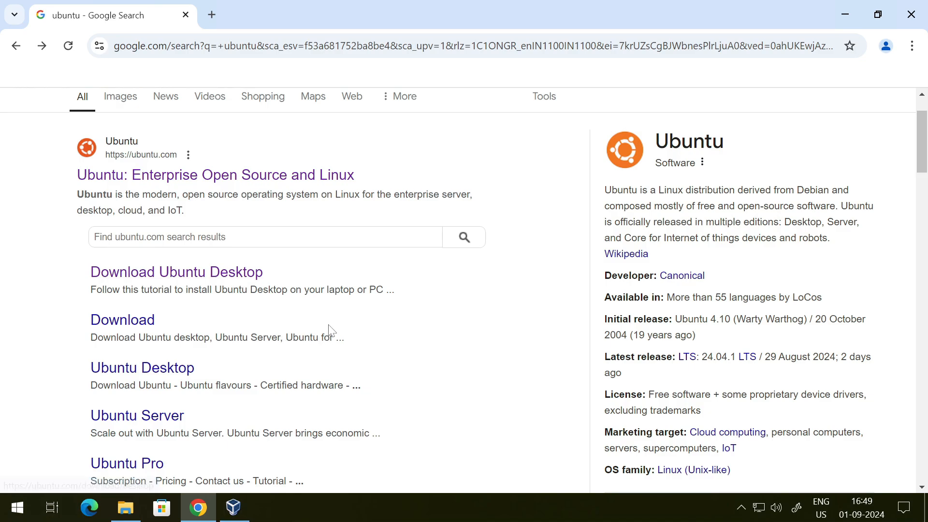
{"action": "scroll", "coordinate": [328, 331], "scroll_direction": "down", "scroll_amount": 1}
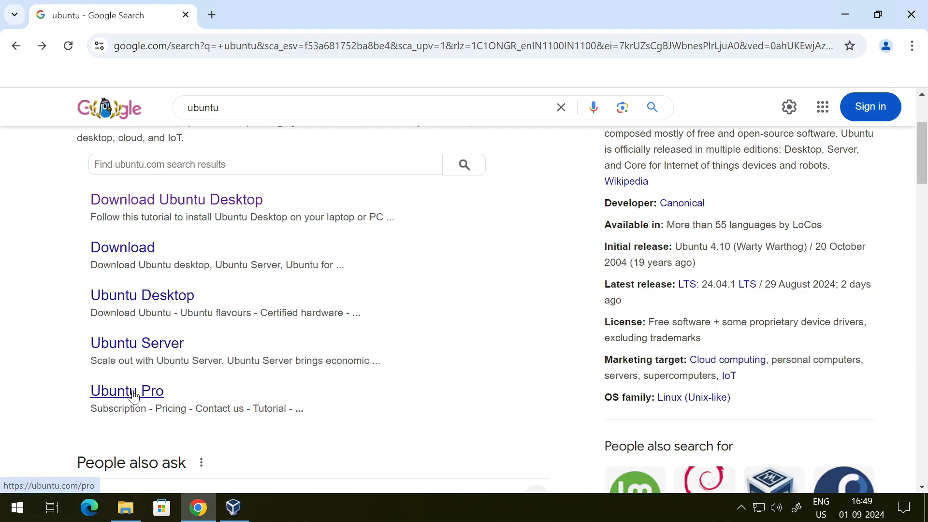
{"action": "scroll", "coordinate": [134, 396], "scroll_direction": "up", "scroll_amount": 3}
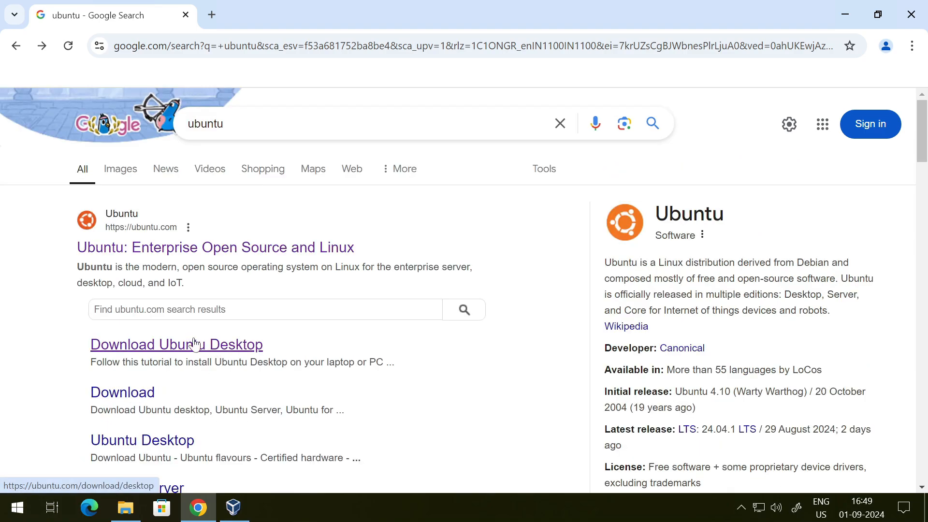
{"action": "left_click", "coordinate": [137, 347]}
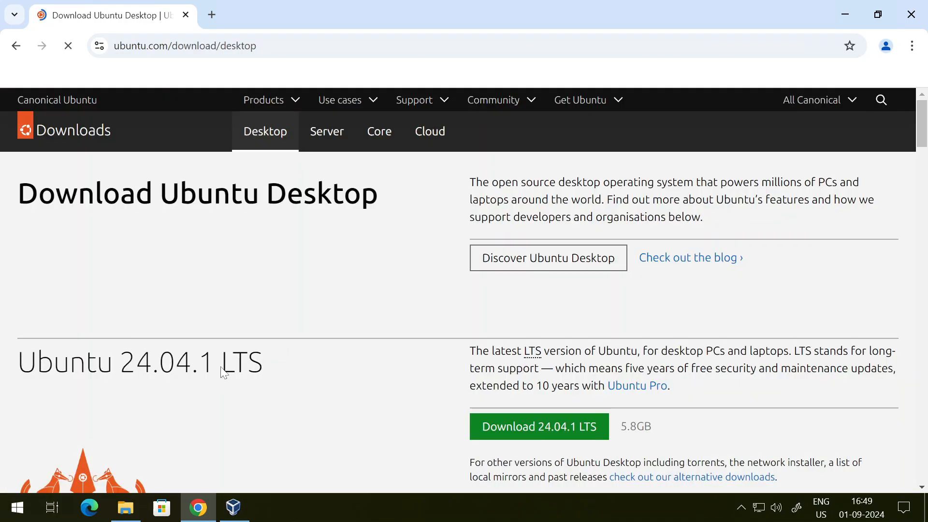
- Examine the current Ubuntu LTS version offered on the download page and its download size
{"action": "scroll", "coordinate": [362, 353], "scroll_direction": "down", "scroll_amount": 1}
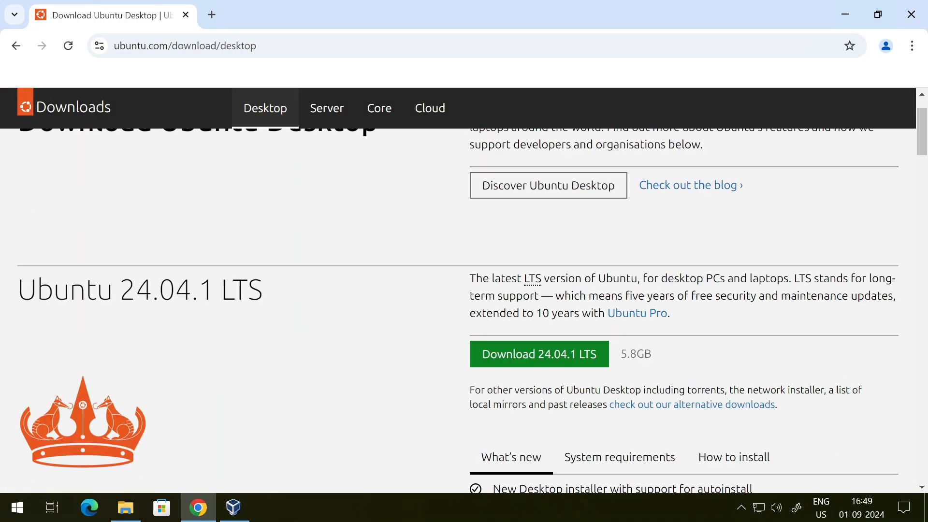
{"action": "left_click_drag", "start_coordinate": [19, 290], "coordinate": [290, 302]}
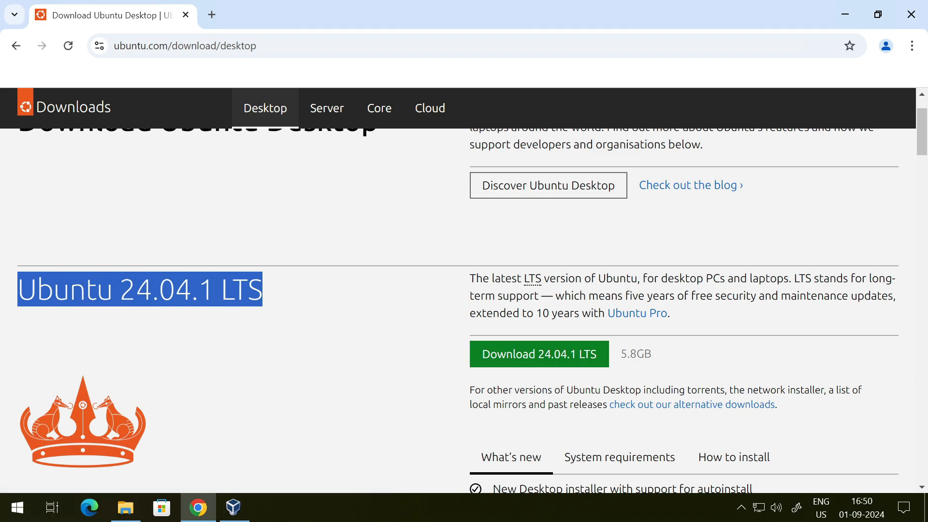
{"action": "left_click_drag", "start_coordinate": [622, 355], "coordinate": [637, 357]}
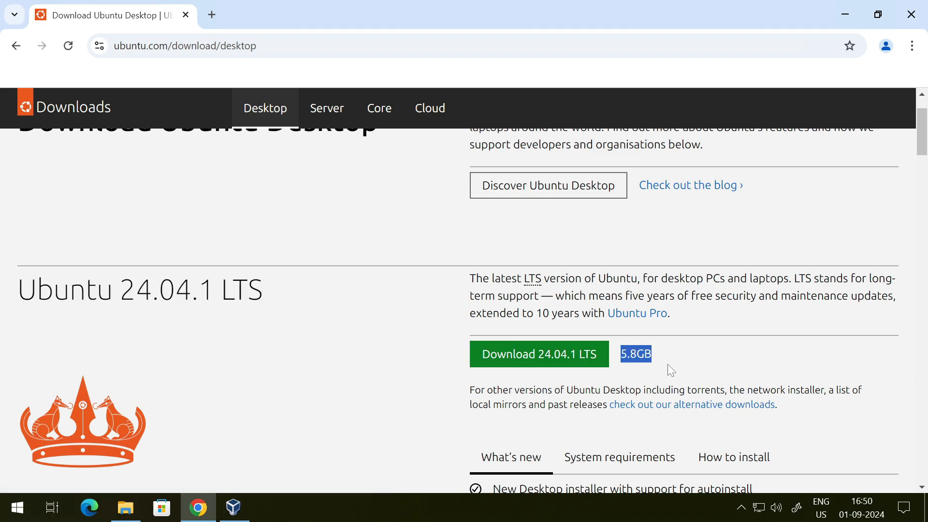
{"action": "scroll", "coordinate": [317, 389], "scroll_direction": "up", "scroll_amount": 2}
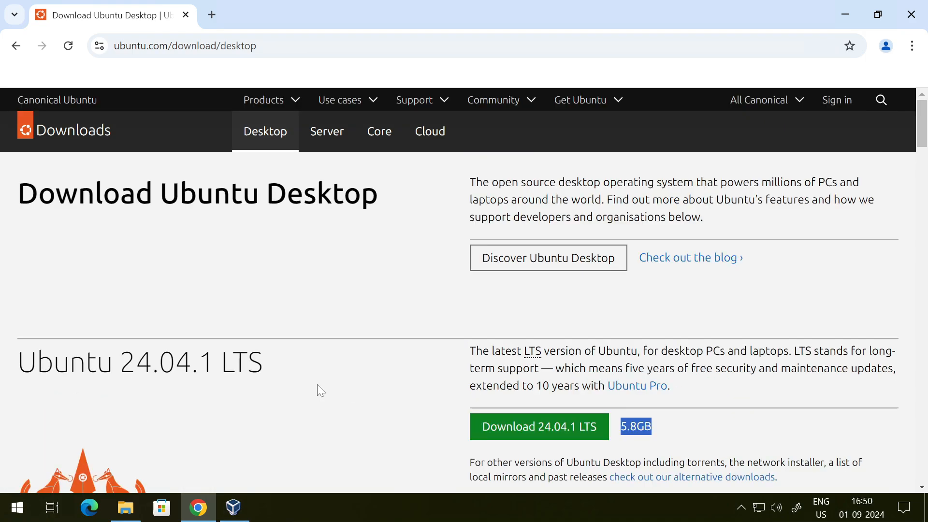
- Close the browser, switch to Oracle VM VirtualBox and start the Ubuntu virtual machine
{"action": "left_click", "coordinate": [910, 15]}
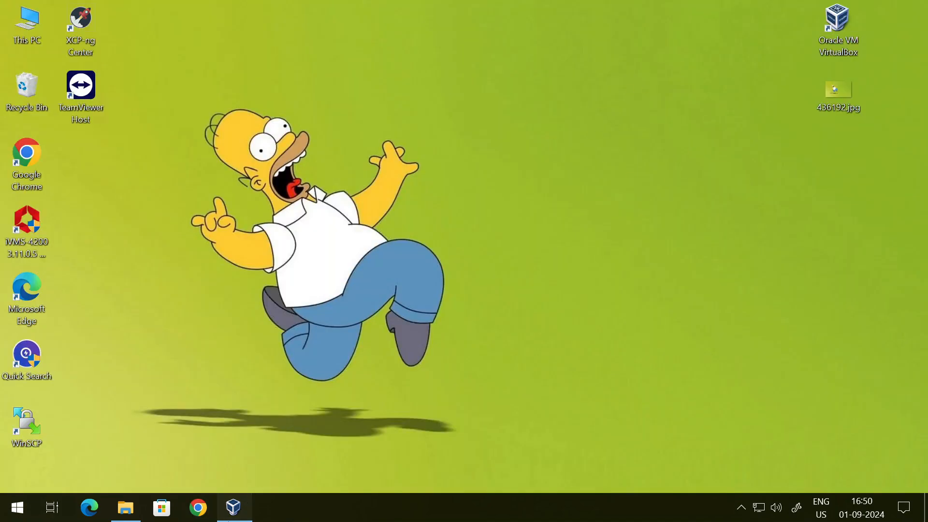
{"action": "left_click", "coordinate": [233, 508]}
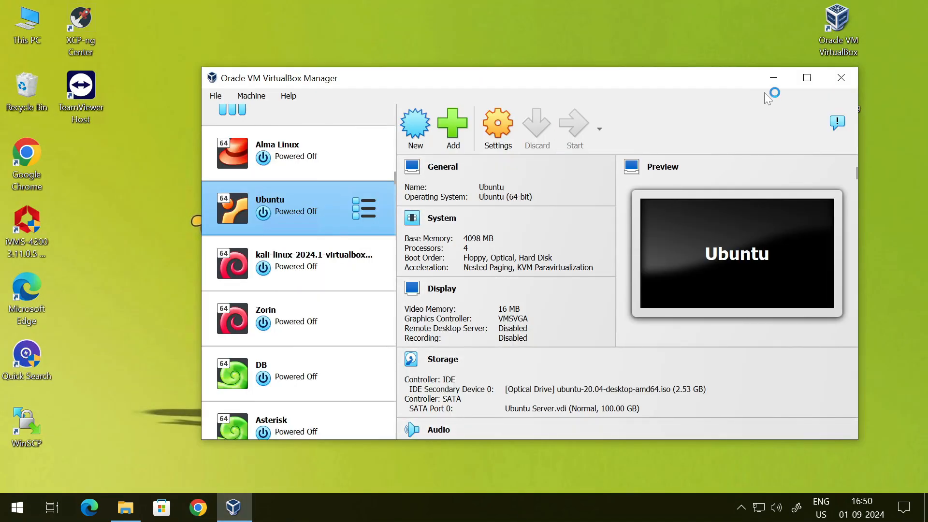
{"action": "left_click", "coordinate": [774, 78]}
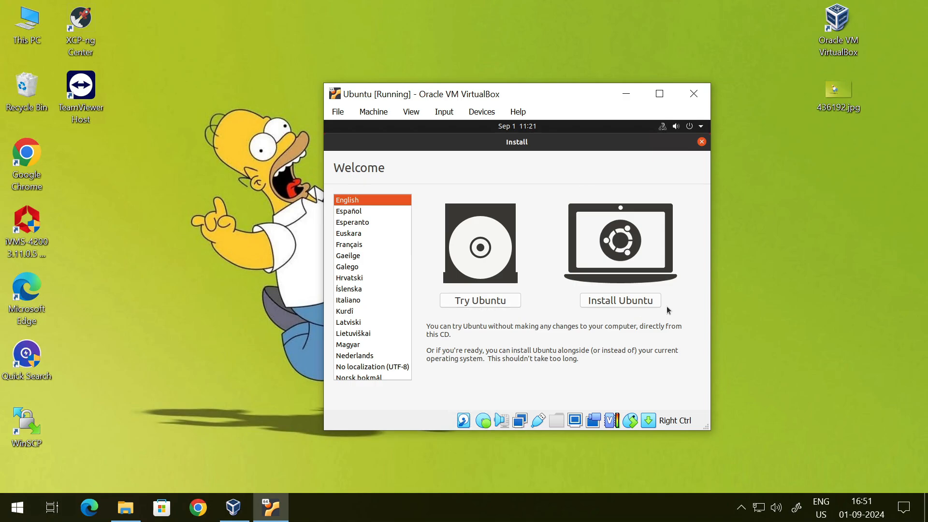
- Dismiss the Hotspot Login window and begin installing Ubuntu in English with the English (US) keyboard layout
{"action": "left_click", "coordinate": [699, 143]}
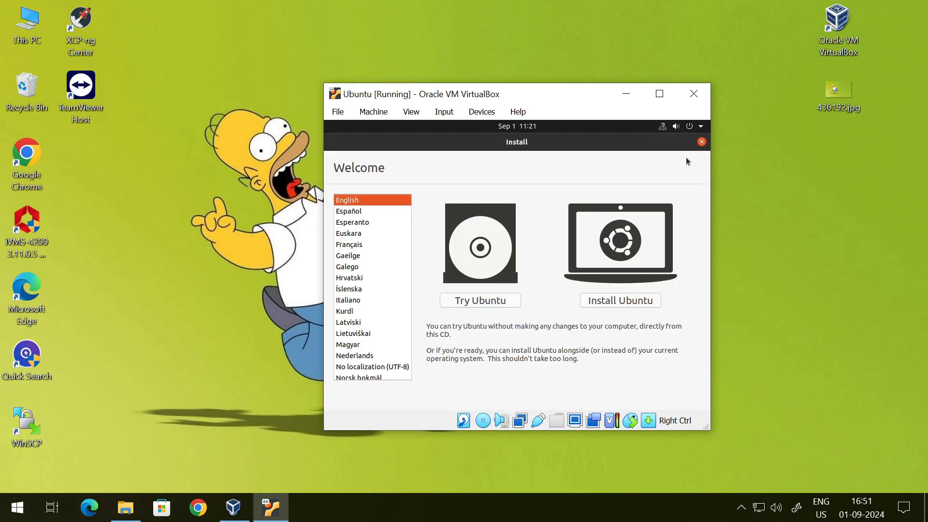
{"action": "left_click", "coordinate": [610, 301]}
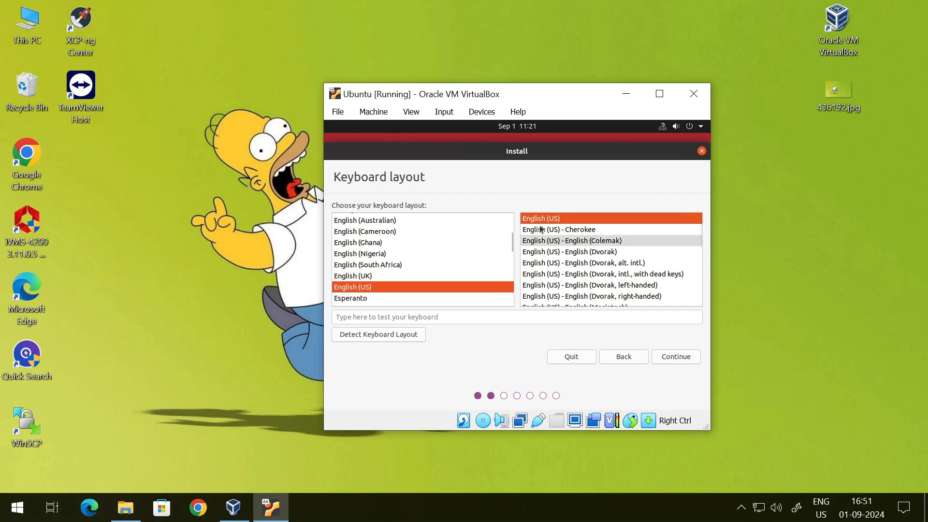
{"action": "left_click", "coordinate": [679, 357]}
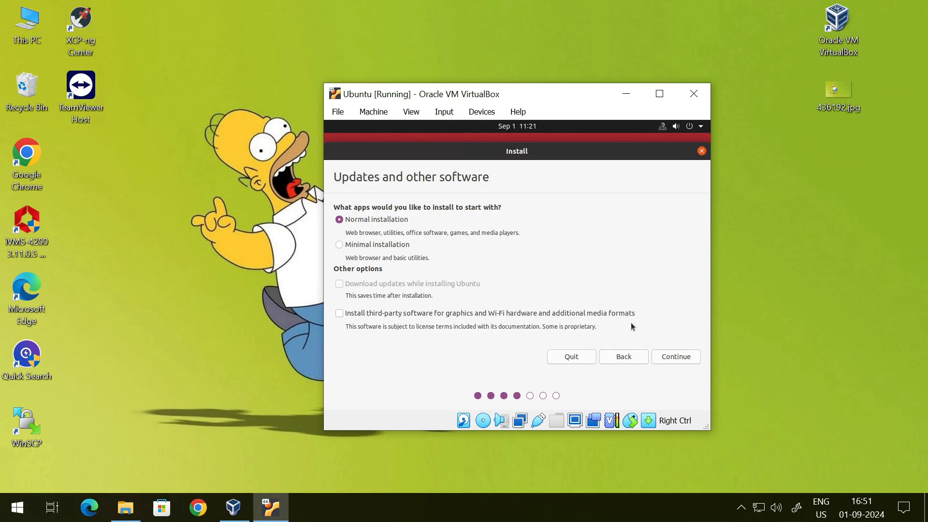
- Proceed with the Normal installation, leaving third-party software for graphics and Wi-Fi hardware unselected
{"action": "left_click", "coordinate": [340, 314]}
{"action": "left_click", "coordinate": [339, 314]}
{"action": "left_click", "coordinate": [669, 360]}
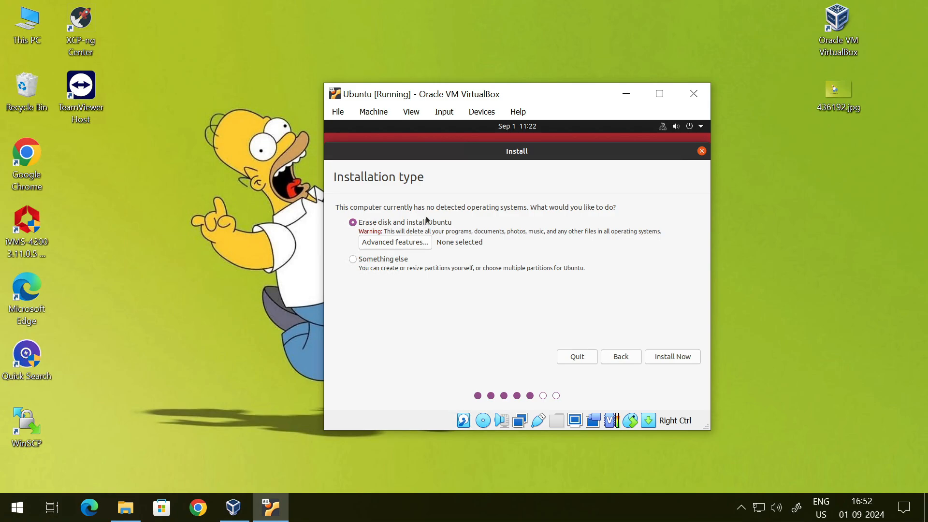
{"action": "left_click", "coordinate": [354, 259]}
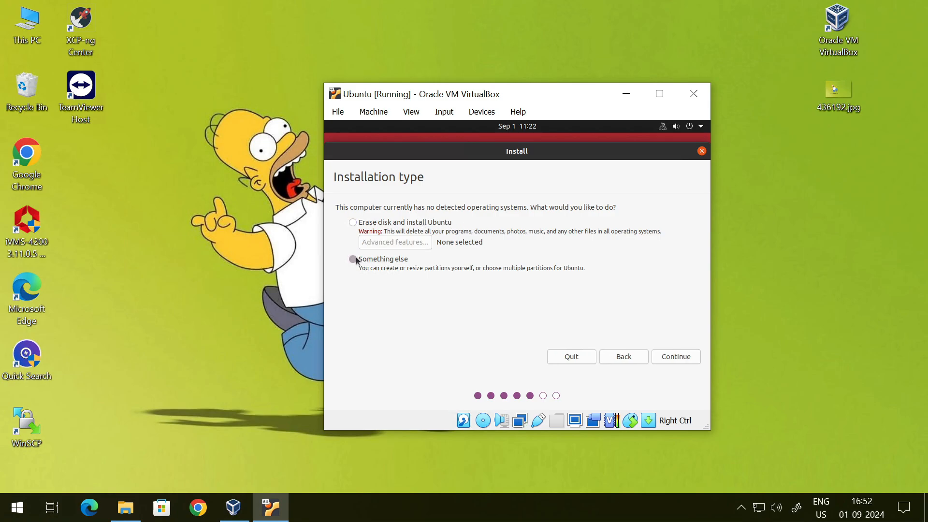
{"action": "left_click", "coordinate": [352, 224]}
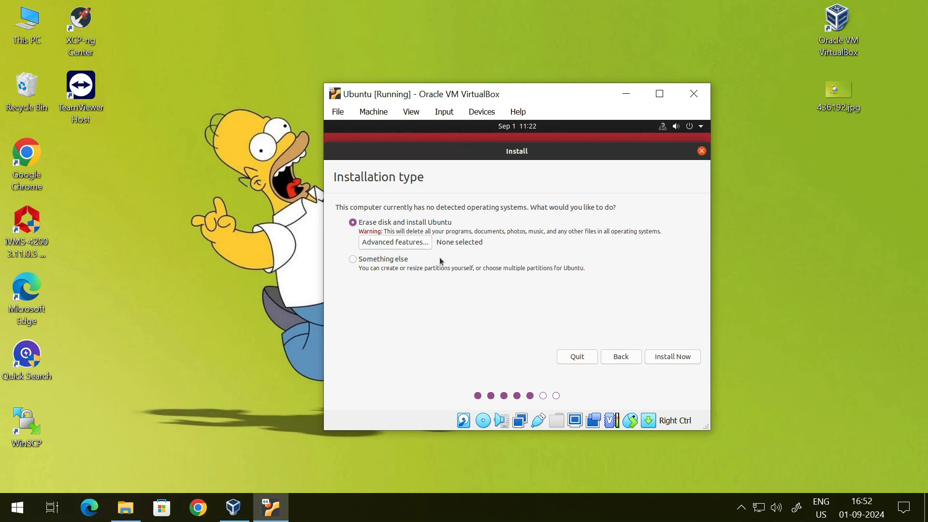
{"action": "left_click", "coordinate": [423, 243]}
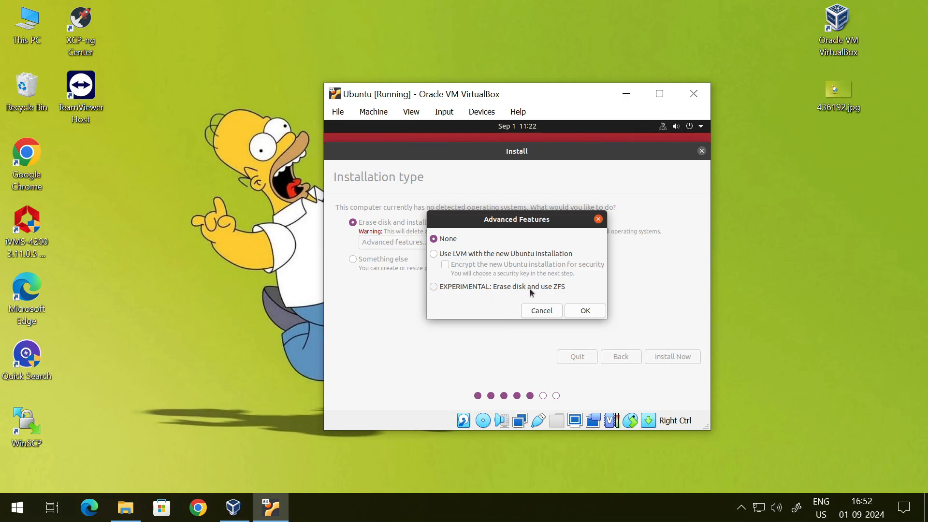
{"action": "left_click", "coordinate": [546, 312]}
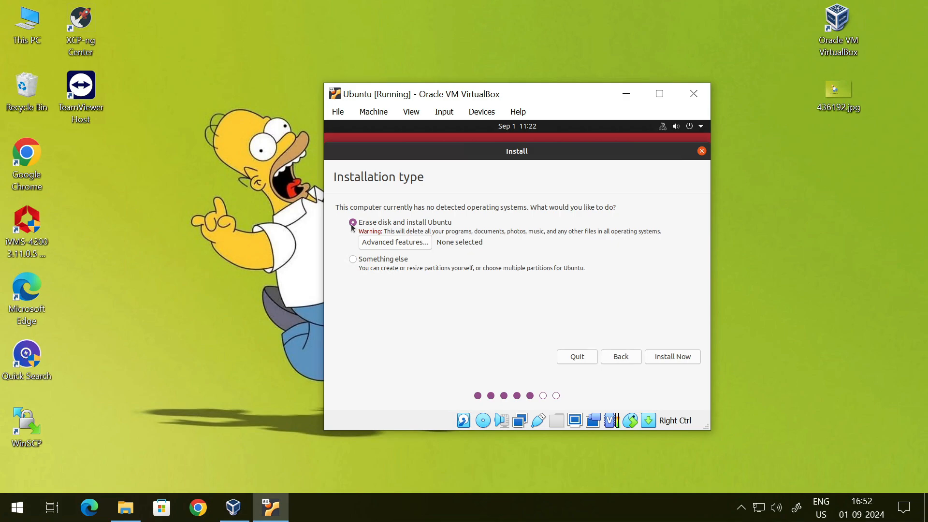
- Start the installation with the disk erased, accept writing the disk changes, and set the location to Kolkata
{"action": "left_click", "coordinate": [677, 357]}
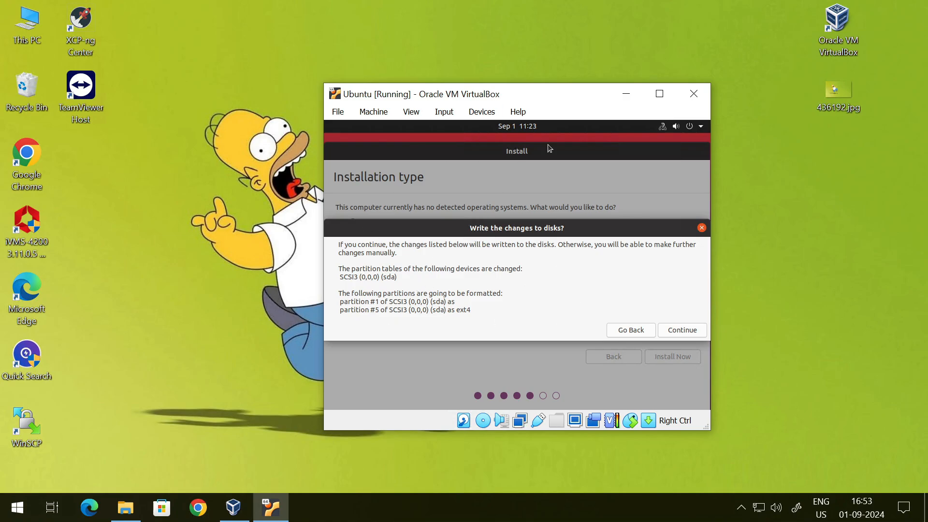
{"action": "left_click", "coordinate": [680, 331]}
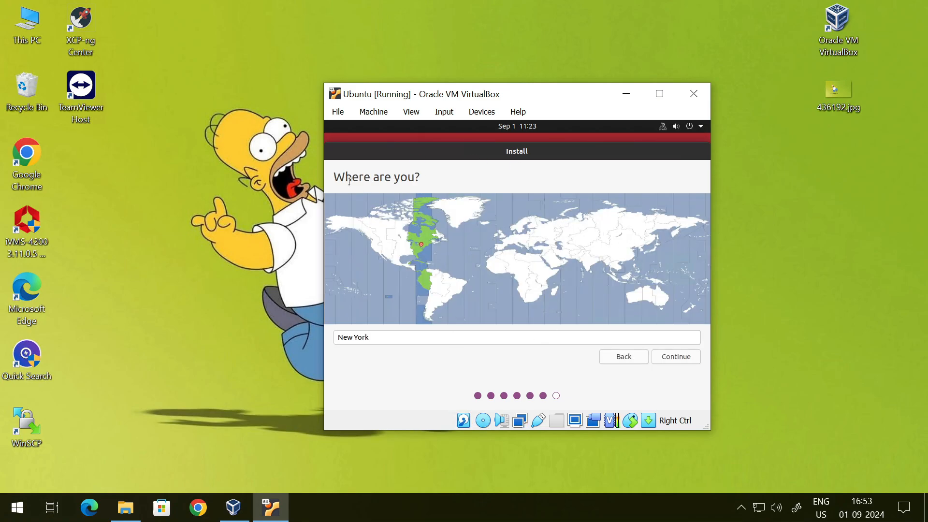
{"action": "left_click", "coordinate": [590, 269]}
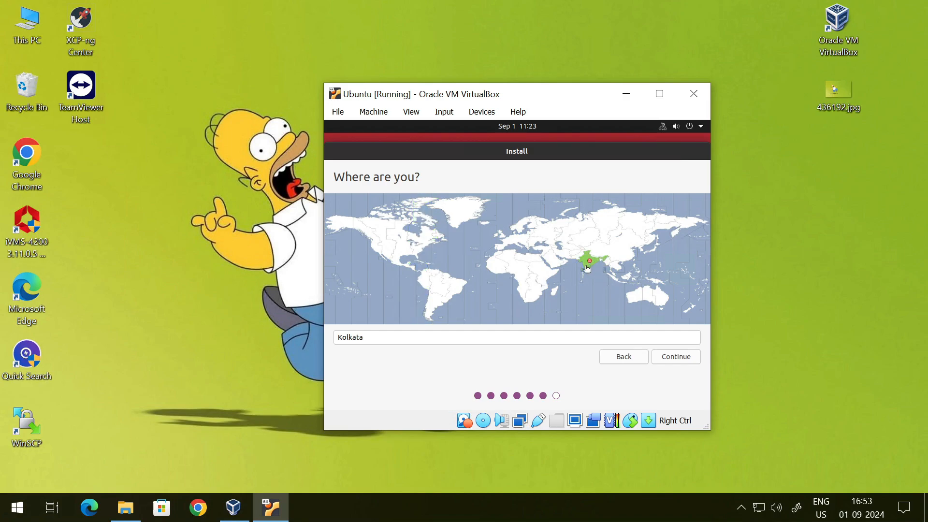
{"action": "left_click", "coordinate": [677, 358]}
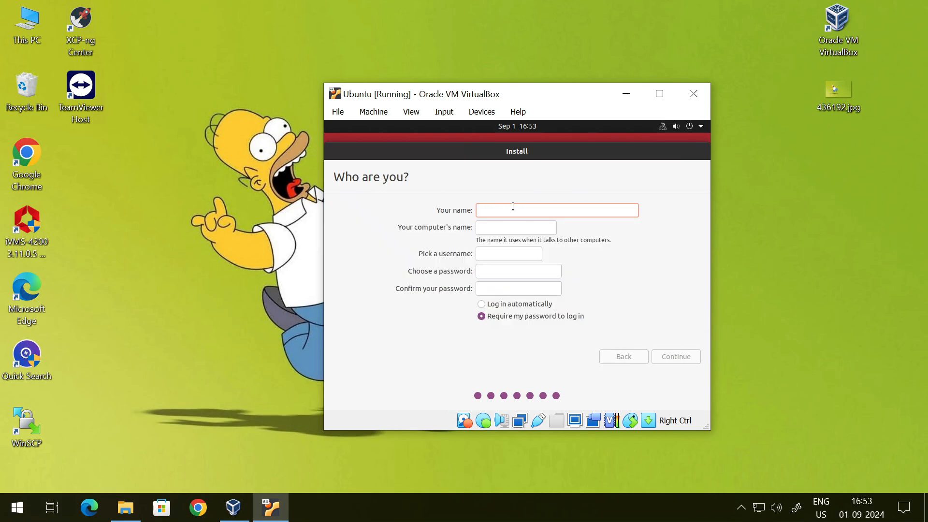
- Fill in the user's name on the account form and set the computer's name to PDA
{"action": "type", "text": "PINTU"}
{"action": "key", "text": "Tab"}
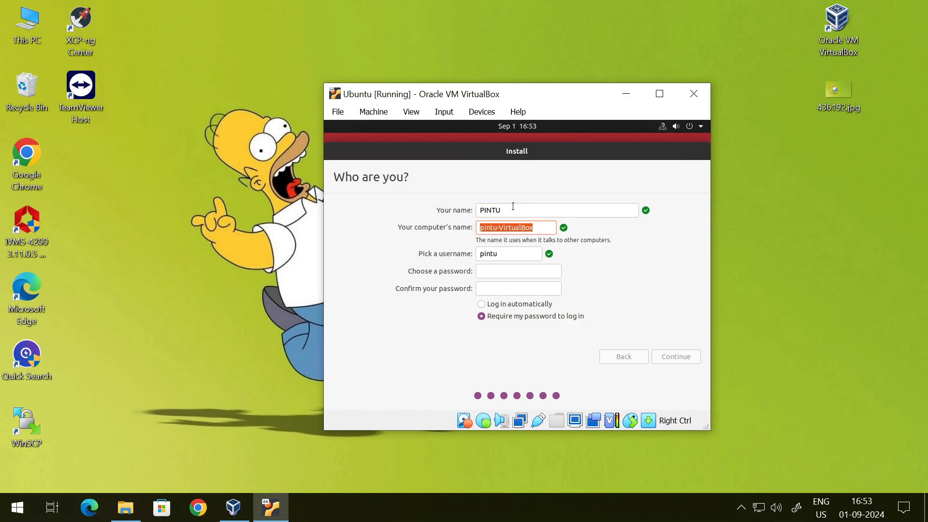
{"action": "type", "text": "pda"}
{"action": "left_click_drag", "start_coordinate": [506, 230], "coordinate": [381, 214]}
{"action": "type", "text": "PDA"}
{"action": "left_click", "coordinate": [514, 251]}
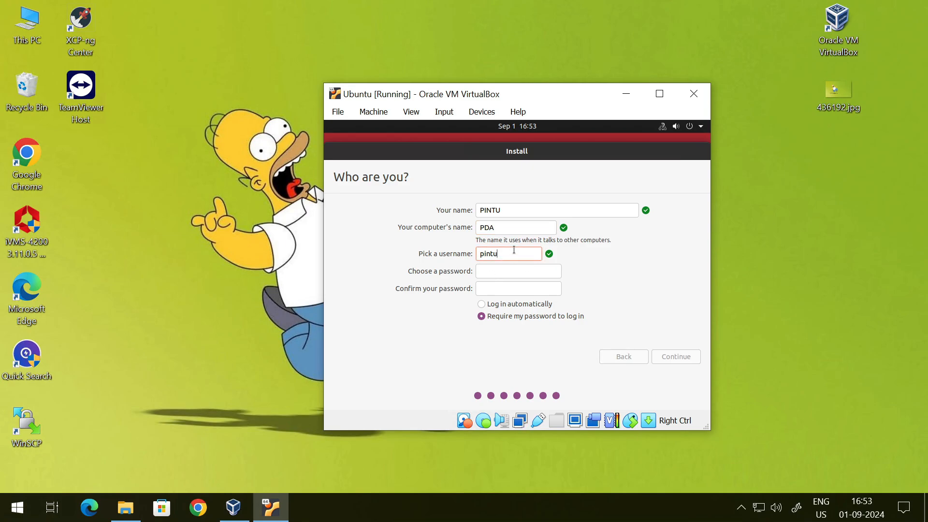
{"action": "left_click", "coordinate": [512, 208]}
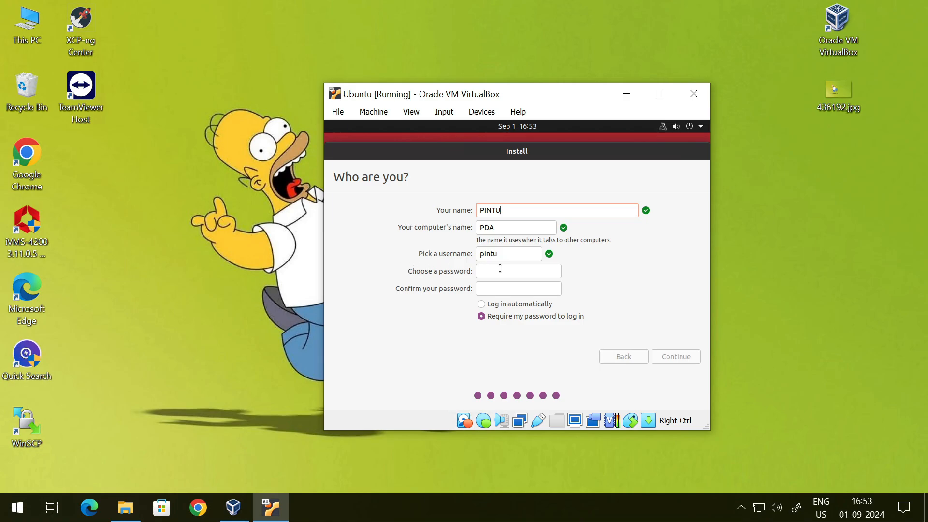
- Enter and confirm the account password, keep password login required, and continue the installation
{"action": "left_click", "coordinate": [529, 269]}
{"action": "type", "text": "******"}
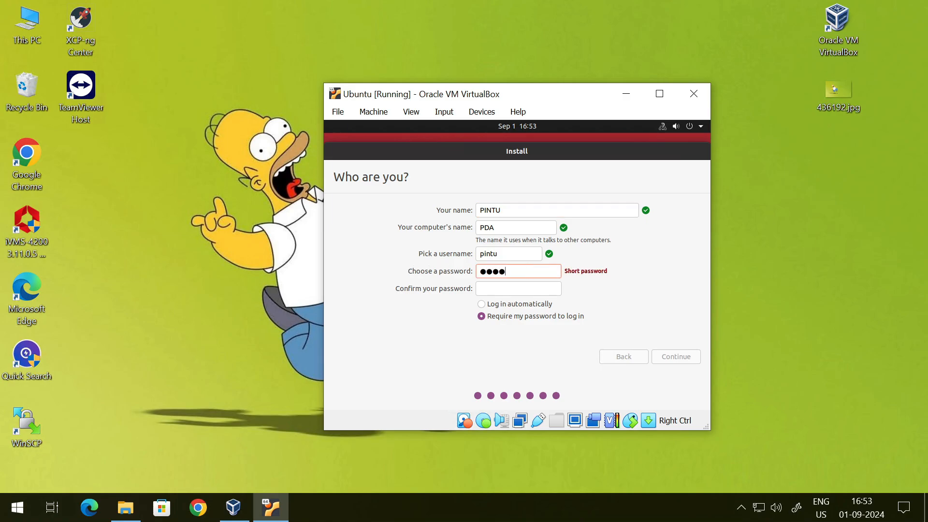
{"action": "type", "text": "**"}
{"action": "key", "text": "Tab"}
{"action": "type", "text": "********"}
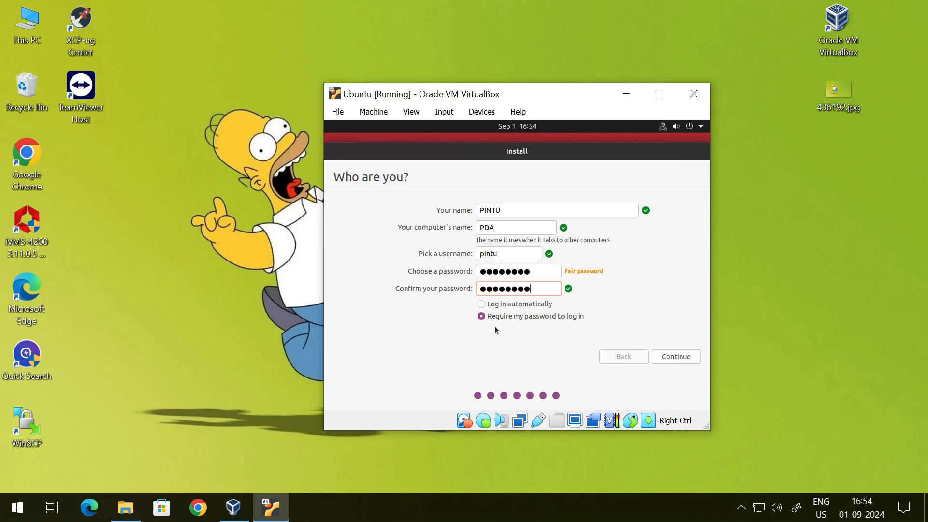
{"action": "left_click", "coordinate": [687, 357]}
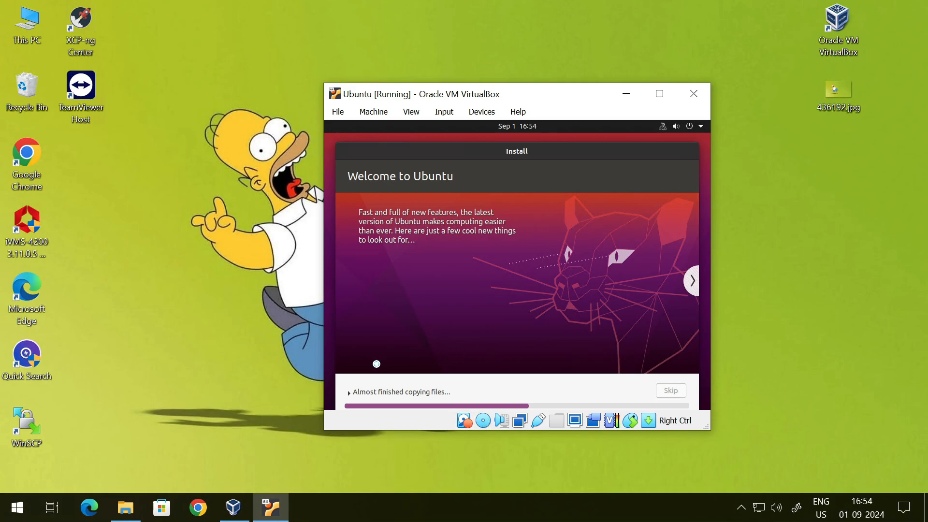
- Expand the installation log details and shift the virtual machine window slightly on the desktop
{"action": "left_click", "coordinate": [349, 392]}
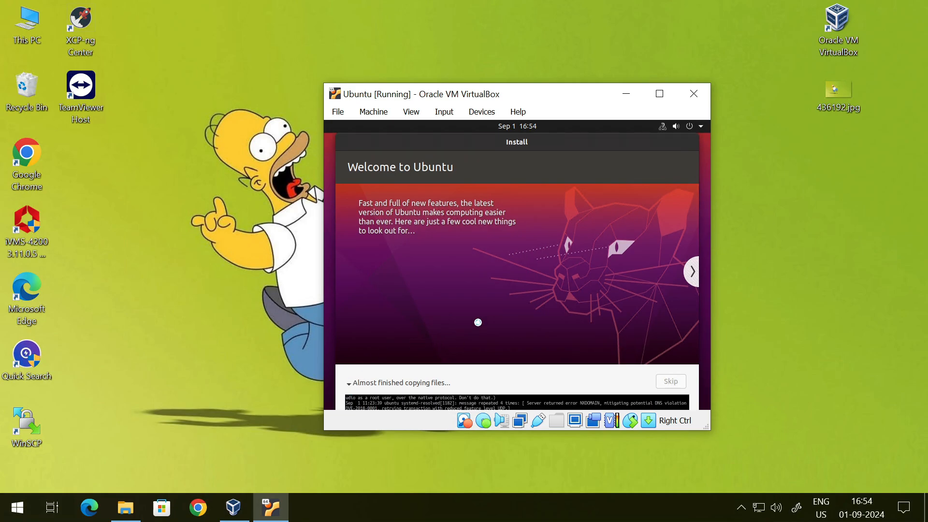
{"action": "left_click_drag", "start_coordinate": [551, 146], "coordinate": [553, 131]}
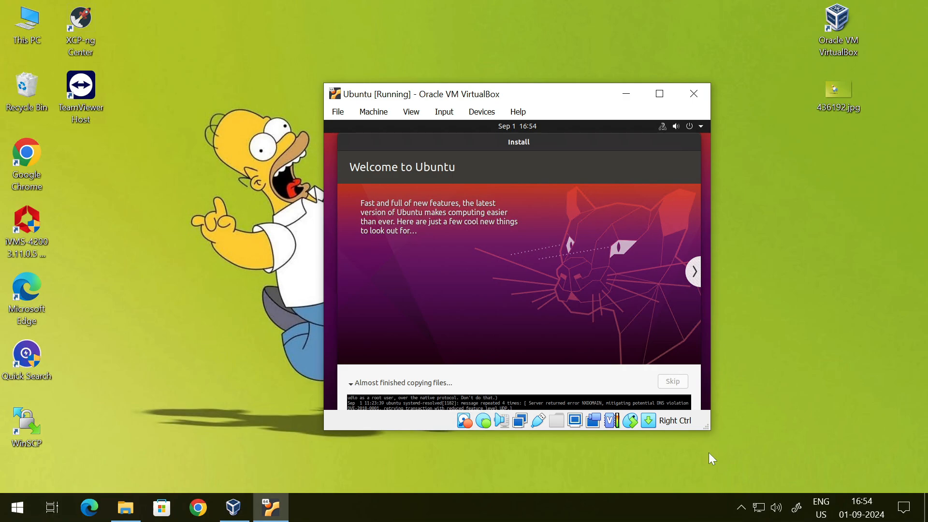
{"action": "left_click_drag", "start_coordinate": [707, 428], "coordinate": [725, 451]}
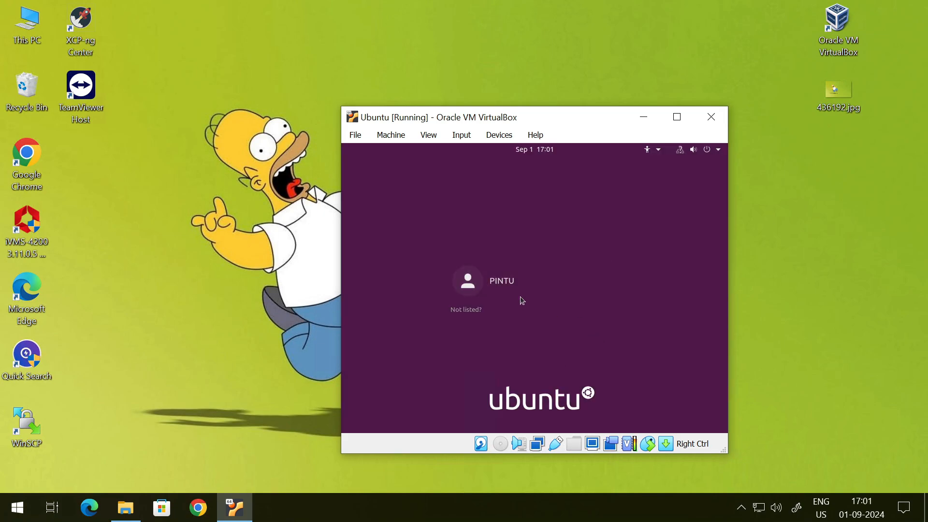
- Select the created user on the login screen and try to log in with the account password
{"action": "left_click", "coordinate": [532, 286]}
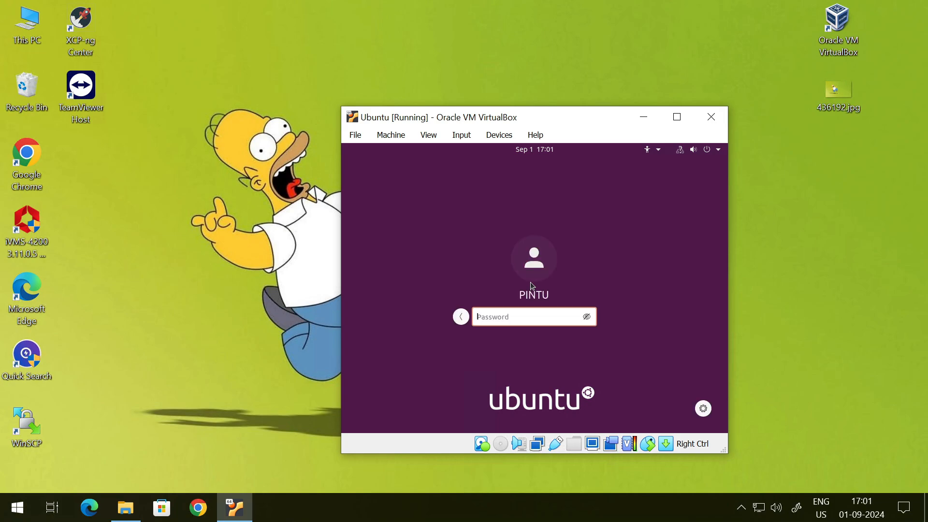
{"action": "type", "text": "*******"}
{"action": "key", "text": "Return"}
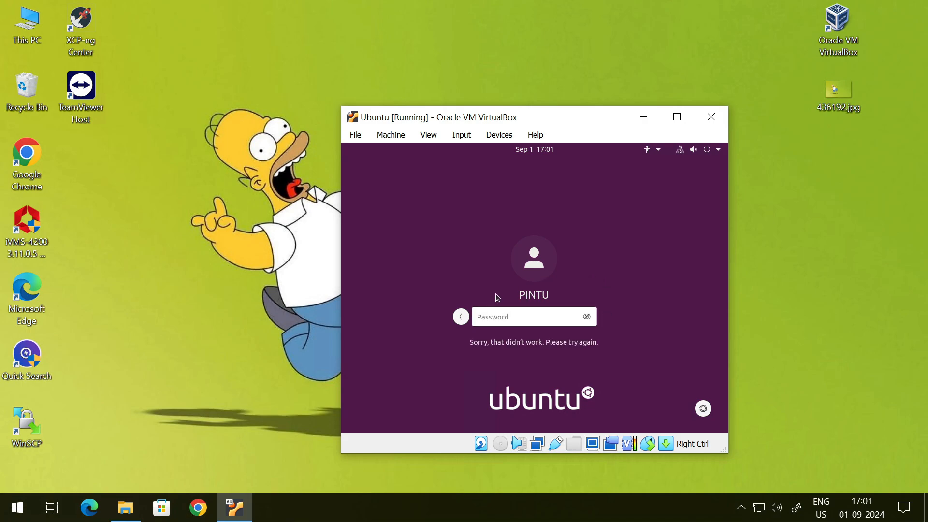
- Enter the account password again on the login screen and log in to the Ubuntu desktop
{"action": "type", "text": "******"}
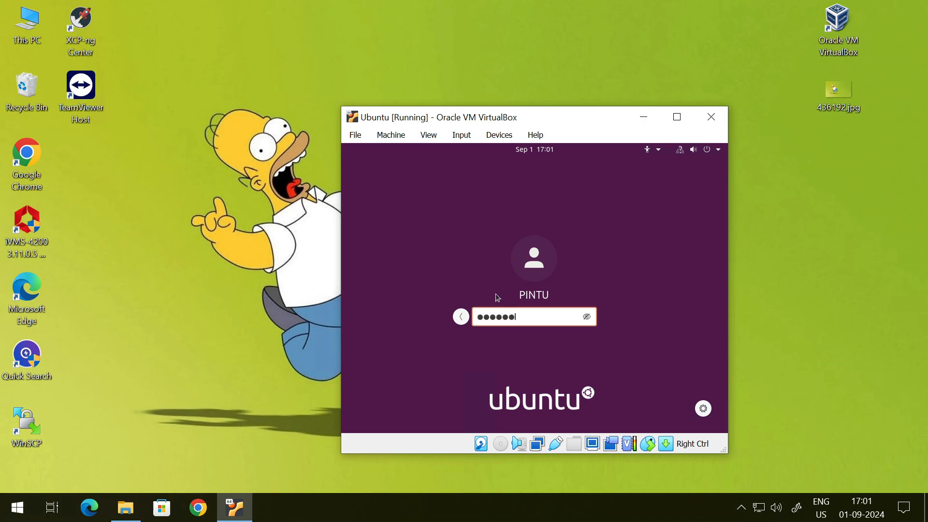
{"action": "type", "text": "**"}
{"action": "key", "text": "Return"}
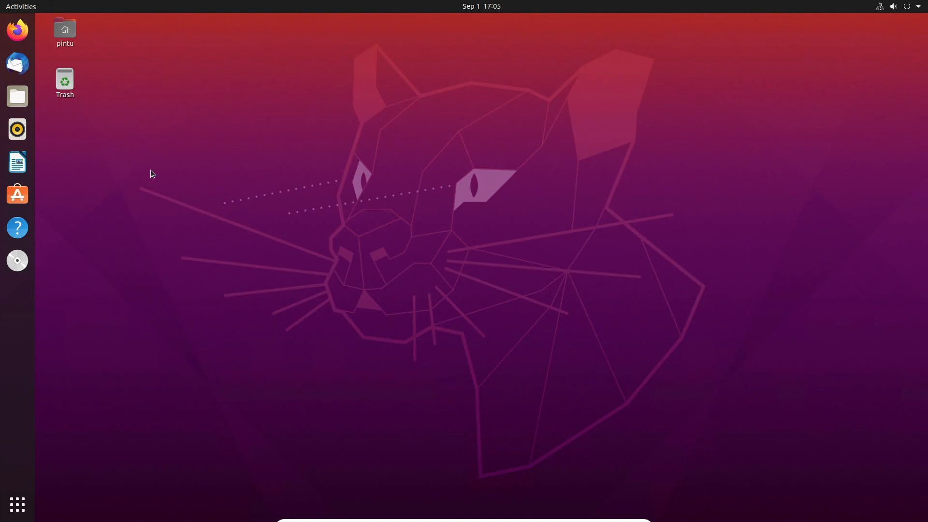
- Open the home folder, look through the Desktop, Documents, Downloads, Music, Pictures, Videos and Trash locations, and close the file manager
{"action": "double_click", "coordinate": [71, 37]}
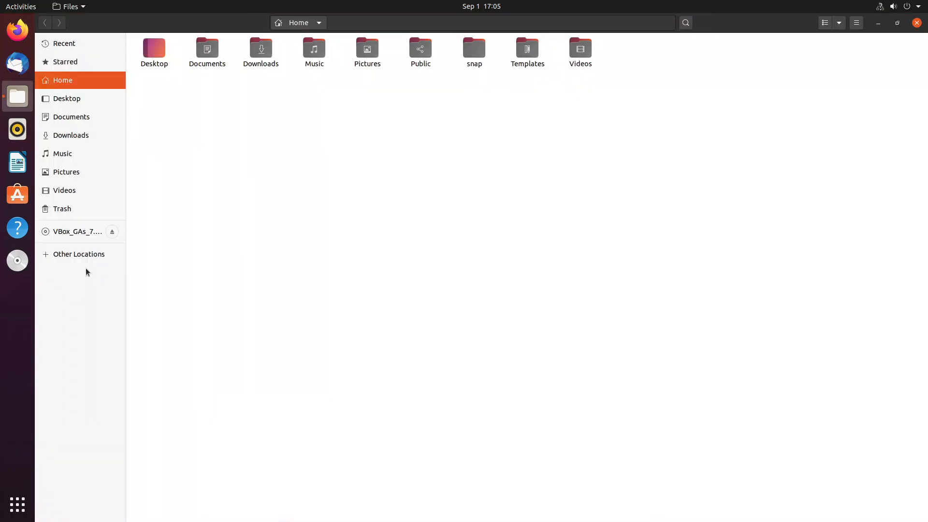
{"action": "left_click", "coordinate": [73, 98]}
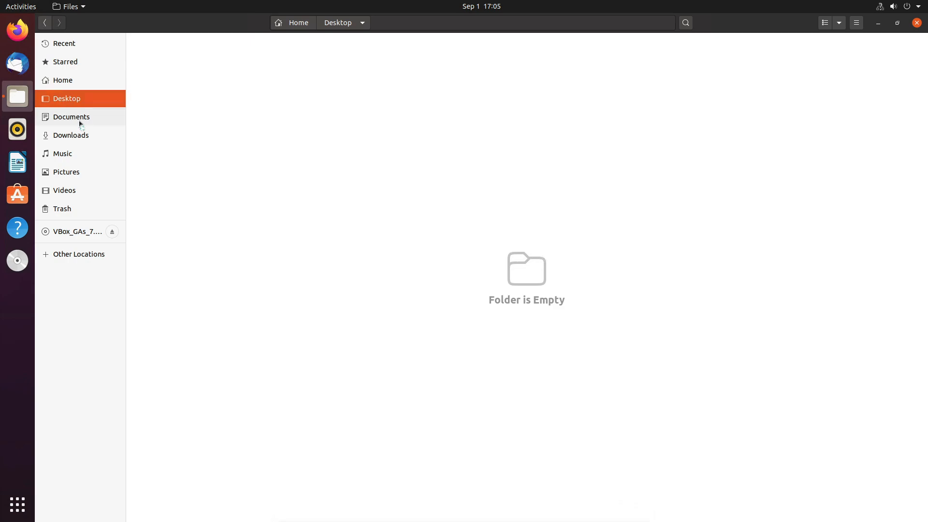
{"action": "left_click", "coordinate": [81, 120]}
{"action": "left_click", "coordinate": [83, 140]}
{"action": "left_click", "coordinate": [83, 158]}
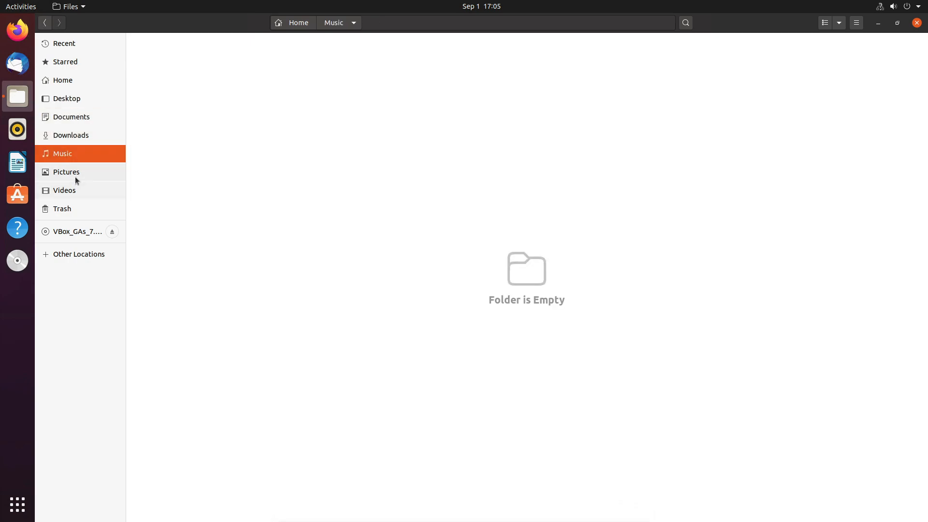
{"action": "left_click", "coordinate": [76, 174]}
{"action": "left_click", "coordinate": [77, 190]}
{"action": "left_click", "coordinate": [66, 211]}
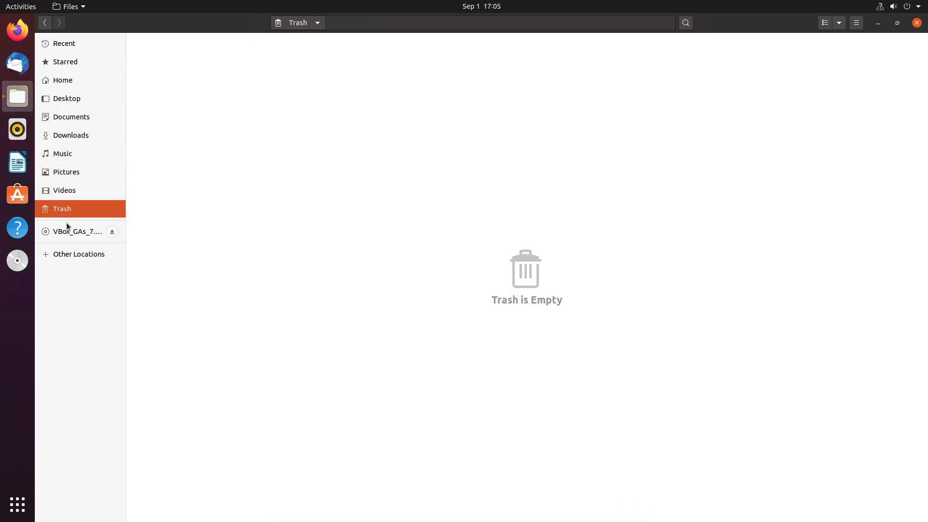
{"action": "left_click", "coordinate": [917, 23]}
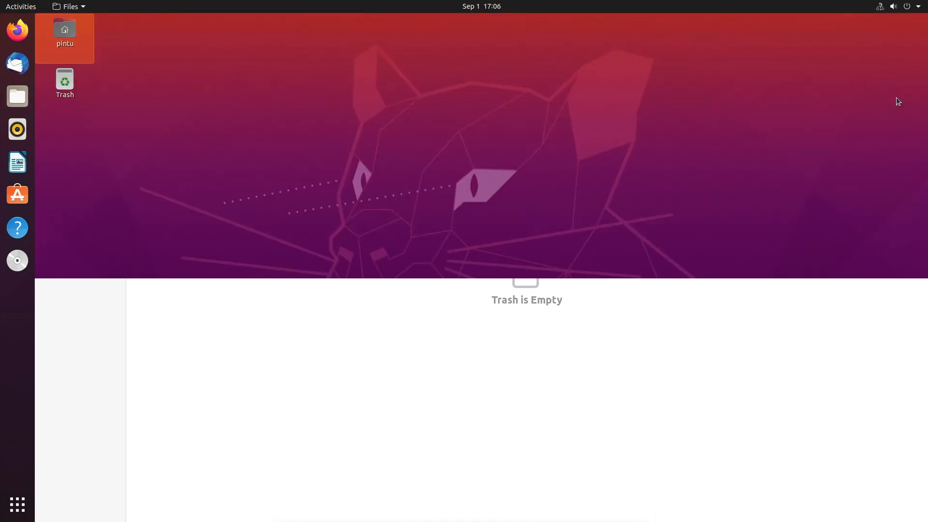
- Open the desktop background settings and switch to the Appearance settings
{"action": "right_click", "coordinate": [381, 162]}
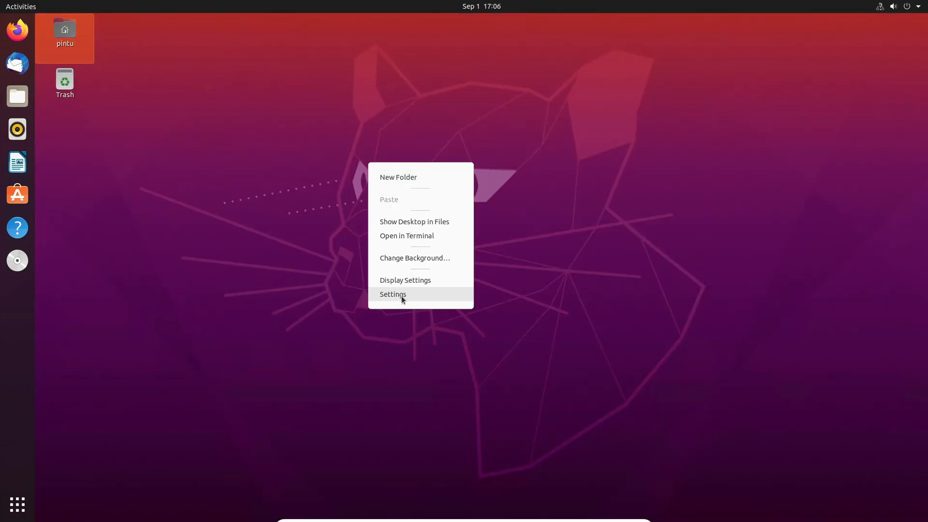
{"action": "left_click", "coordinate": [429, 261]}
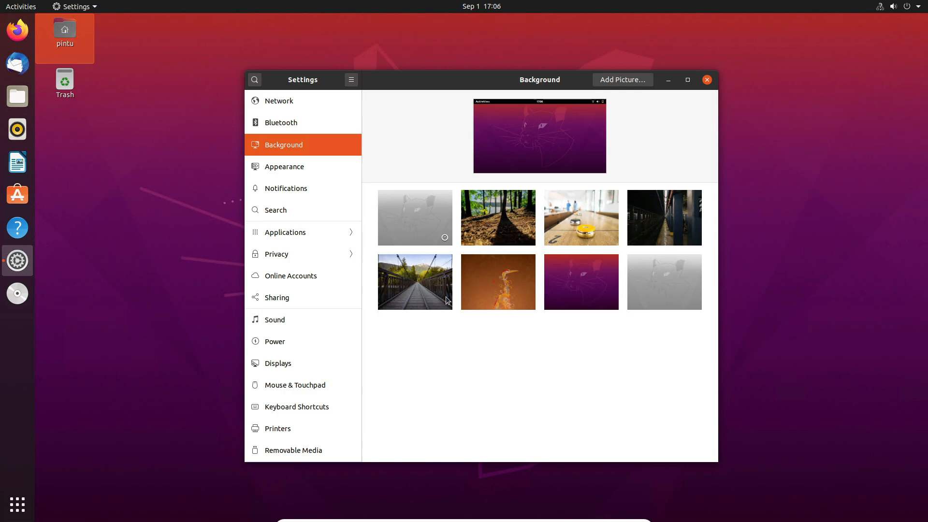
{"action": "left_click", "coordinate": [302, 172]}
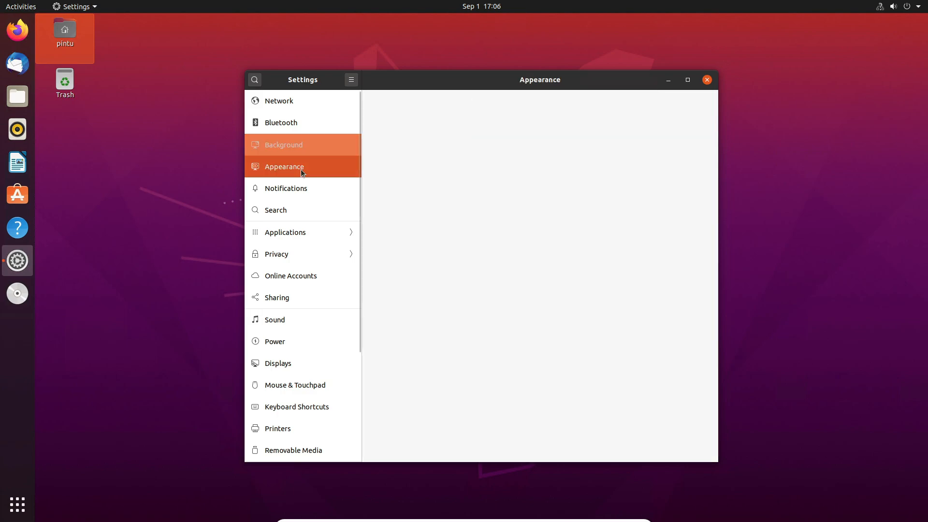
- Try the Light and Dark window colors, return to Standard, and turn auto-hiding of the dock on and off again
{"action": "left_click", "coordinate": [474, 163]}
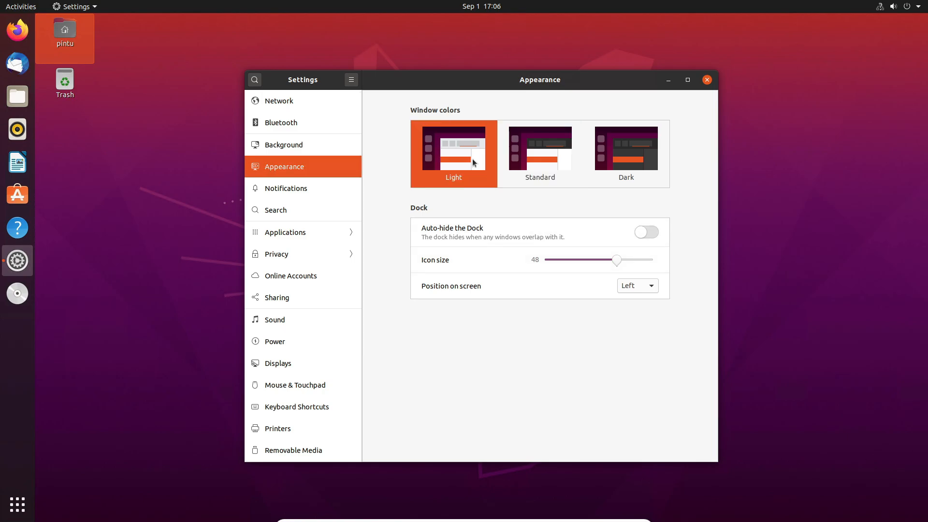
{"action": "left_click", "coordinate": [620, 145]}
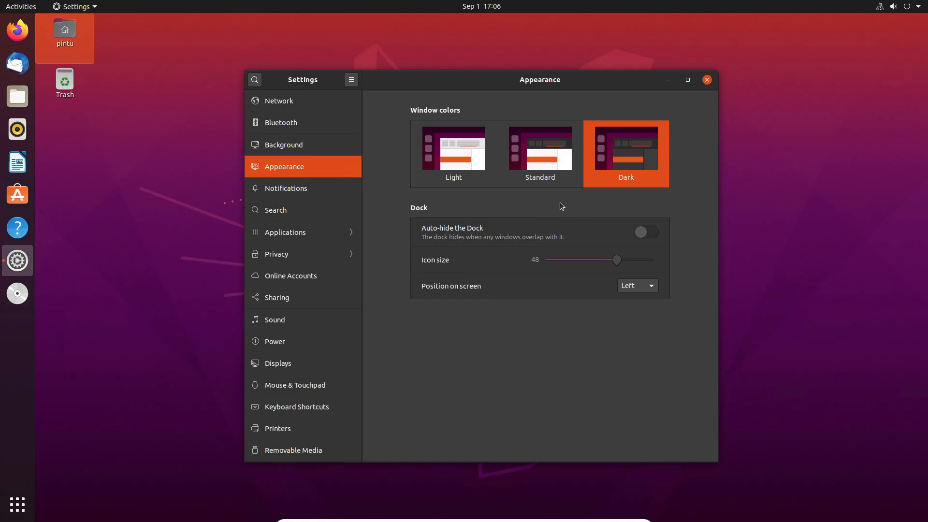
{"action": "left_click", "coordinate": [548, 175]}
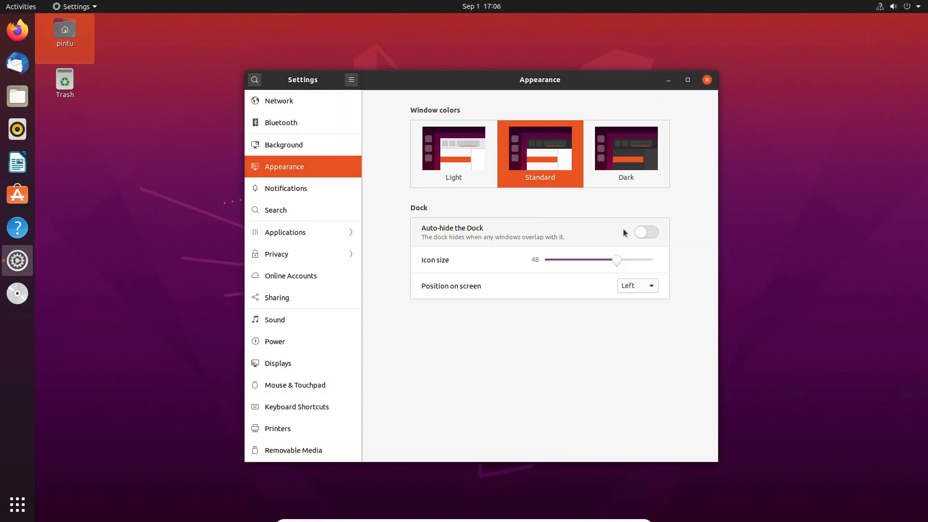
{"action": "left_click", "coordinate": [644, 234]}
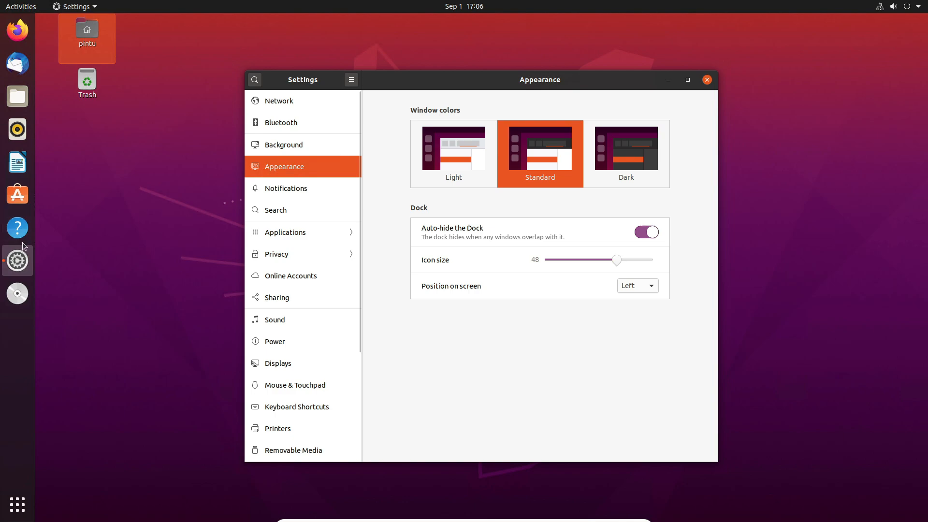
{"action": "left_click", "coordinate": [649, 235]}
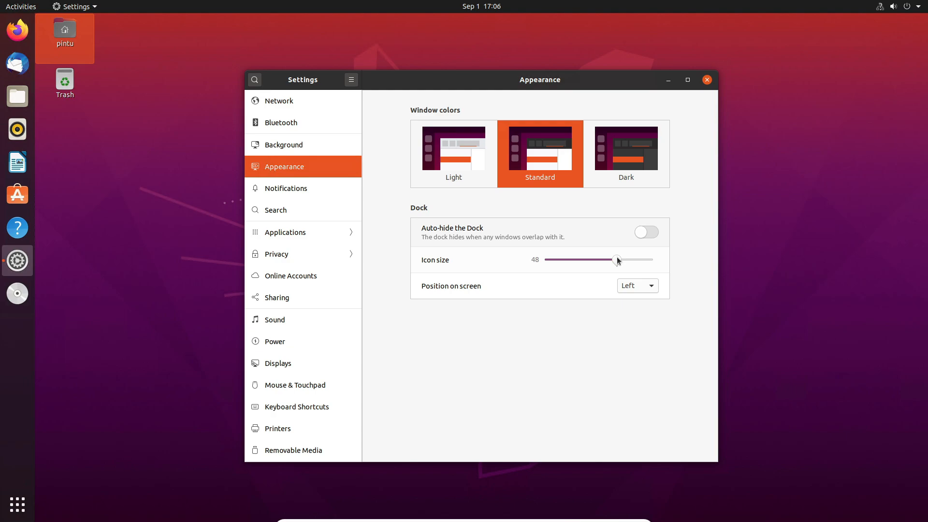
- Set the dock's icon size to about 58 and close Settings after viewing the Notifications page
{"action": "left_click_drag", "start_coordinate": [617, 261], "coordinate": [641, 257]}
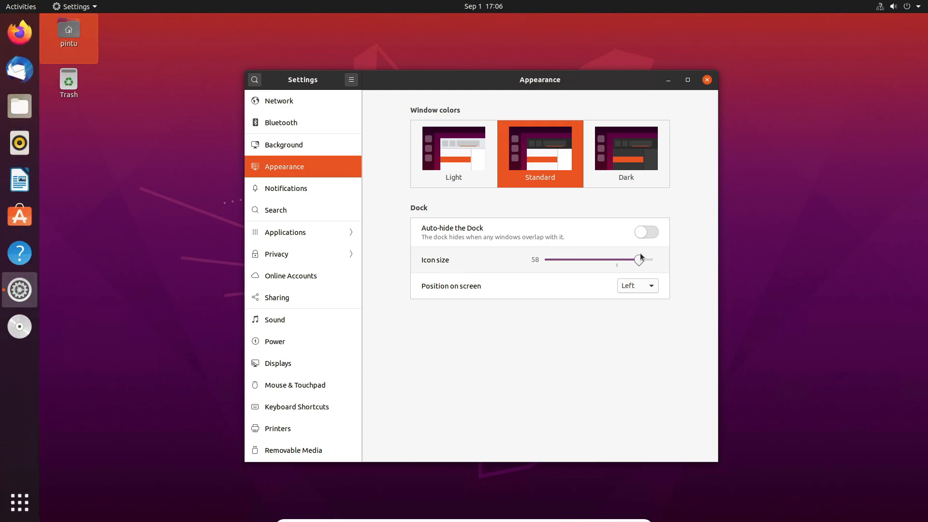
{"action": "left_click", "coordinate": [300, 189]}
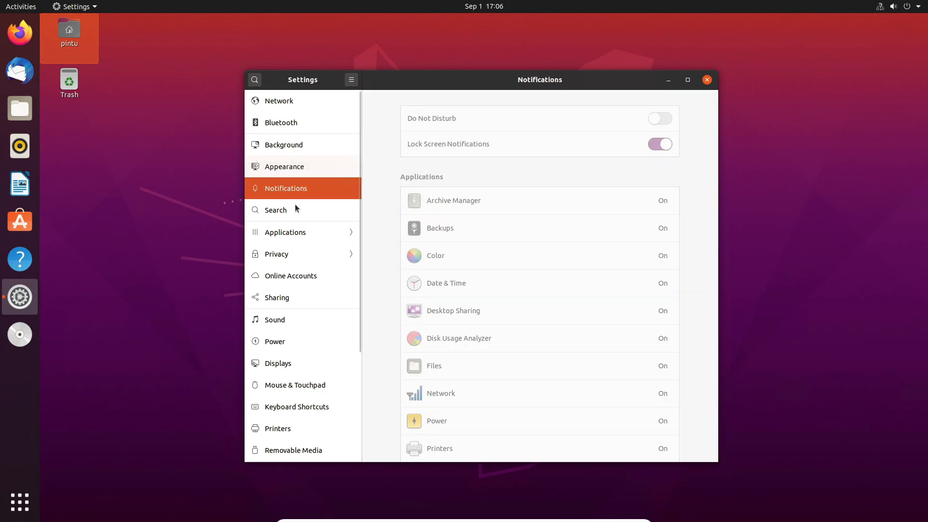
{"action": "scroll", "coordinate": [299, 325], "scroll_direction": "down", "scroll_amount": 5}
{"action": "left_click", "coordinate": [707, 80]}
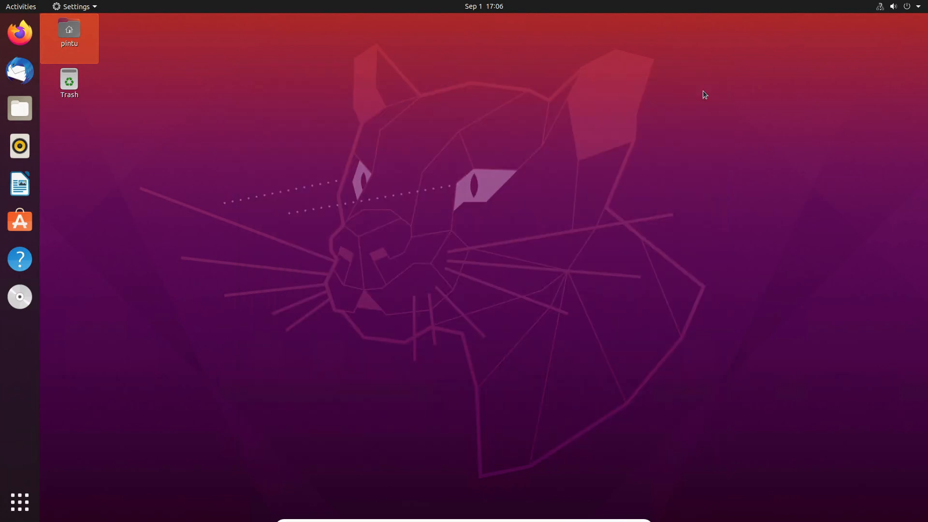
- Look through both pages of installed applications and launch Ubuntu Software
{"action": "left_click", "coordinate": [16, 508]}
{"action": "scroll", "coordinate": [559, 327], "scroll_direction": "down", "scroll_amount": 1}
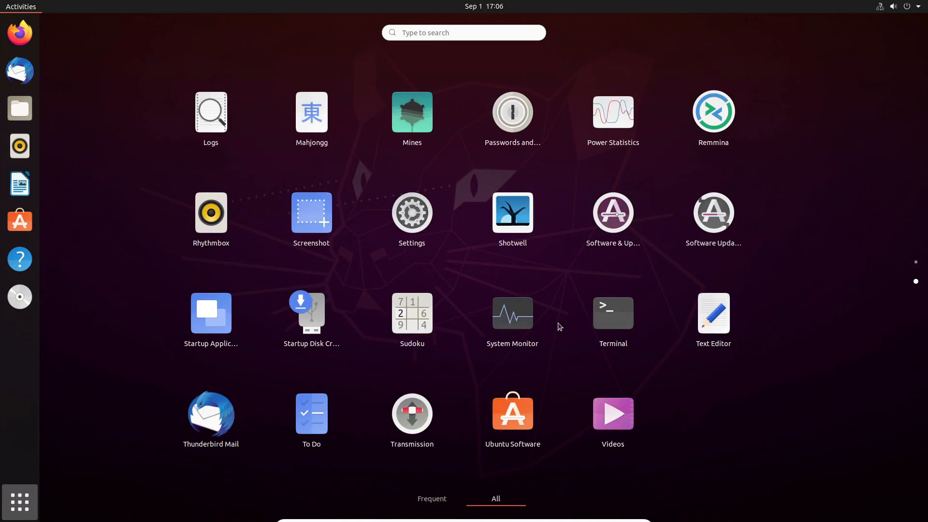
{"action": "scroll", "coordinate": [559, 327], "scroll_direction": "up", "scroll_amount": 1}
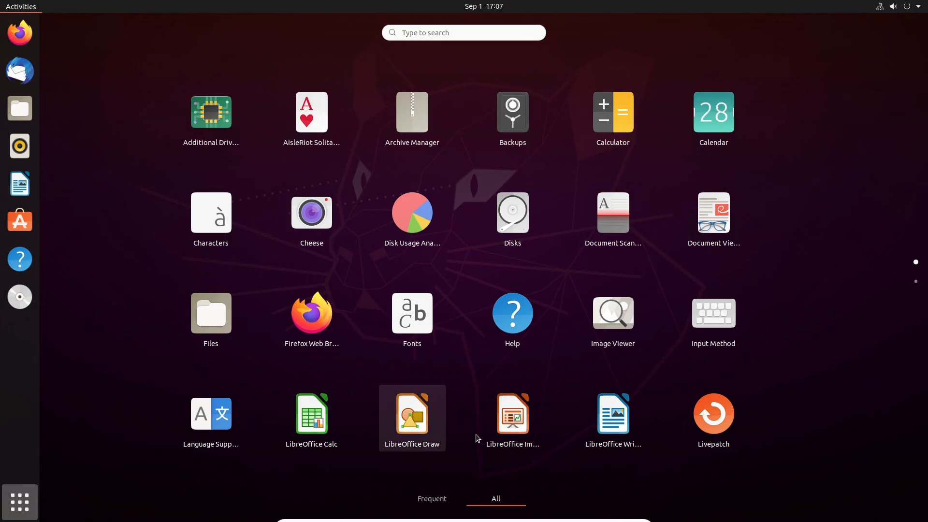
{"action": "scroll", "coordinate": [477, 438], "scroll_direction": "down", "scroll_amount": 1}
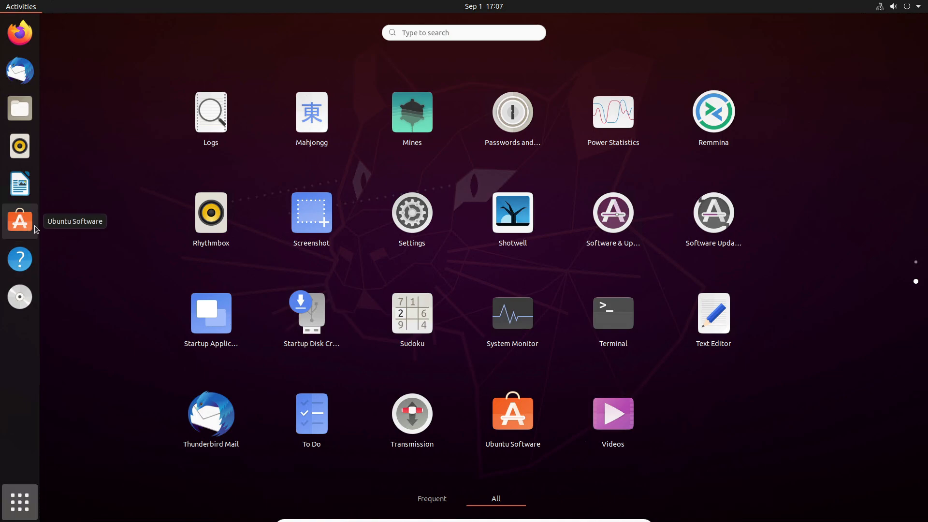
{"action": "left_click", "coordinate": [19, 221]}
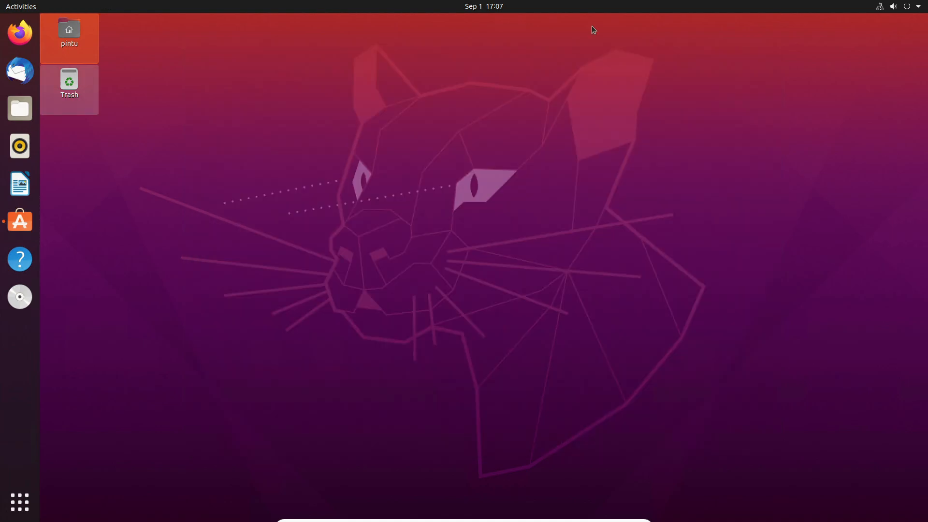
- Open the system settings and view the account details under Users
{"action": "left_click", "coordinate": [899, 7]}
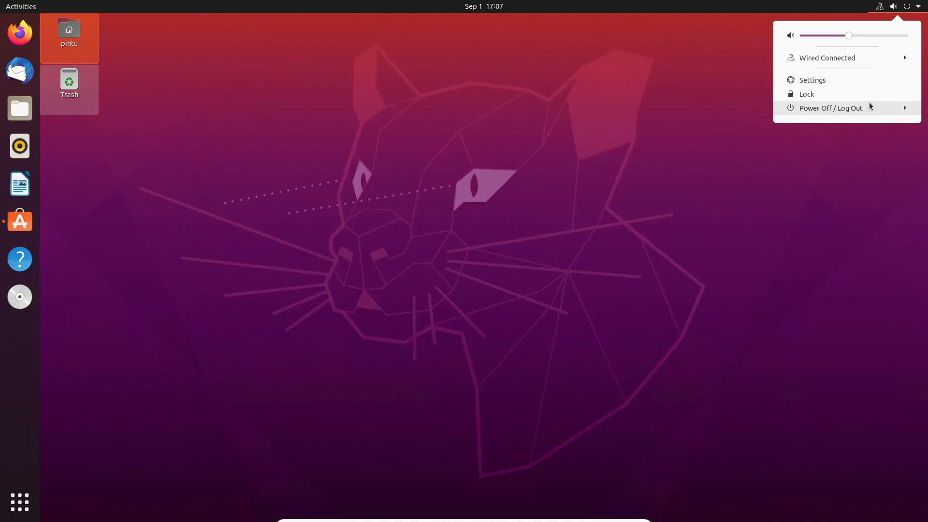
{"action": "left_click", "coordinate": [882, 9]}
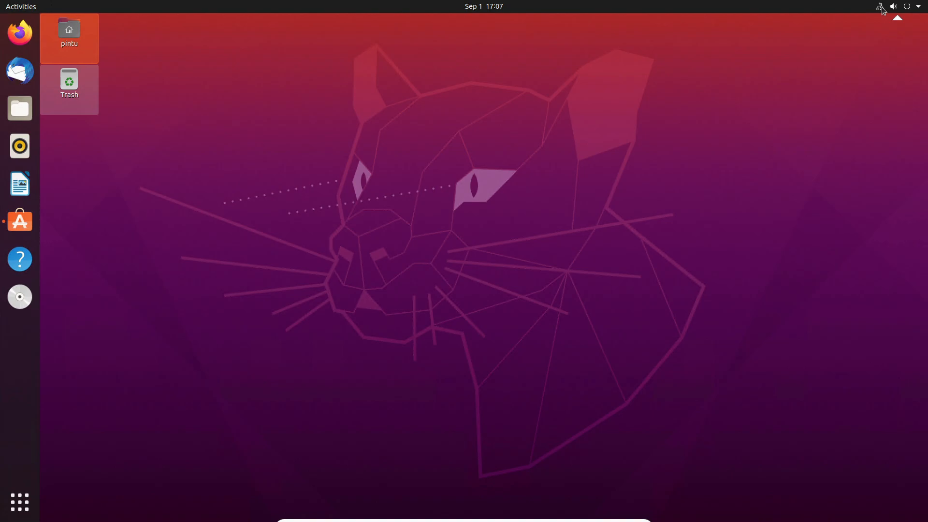
{"action": "left_click", "coordinate": [883, 9]}
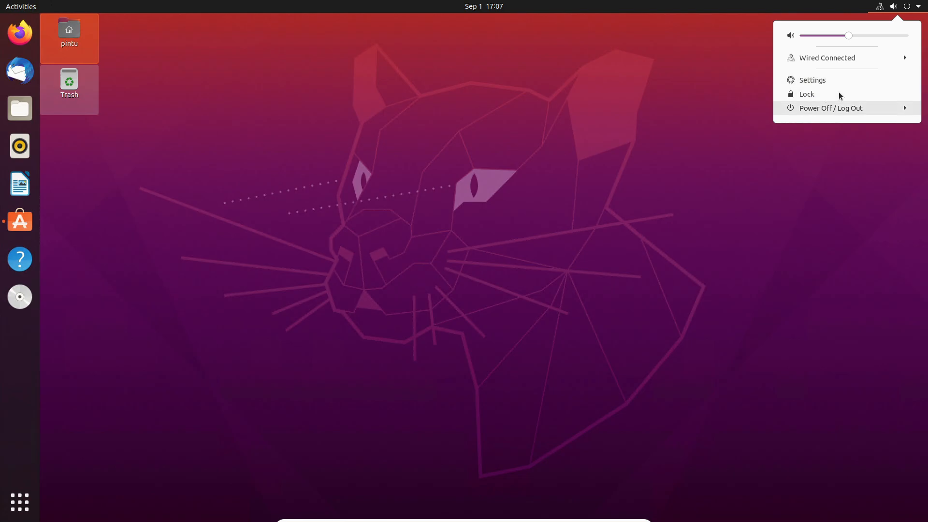
{"action": "left_click", "coordinate": [813, 80]}
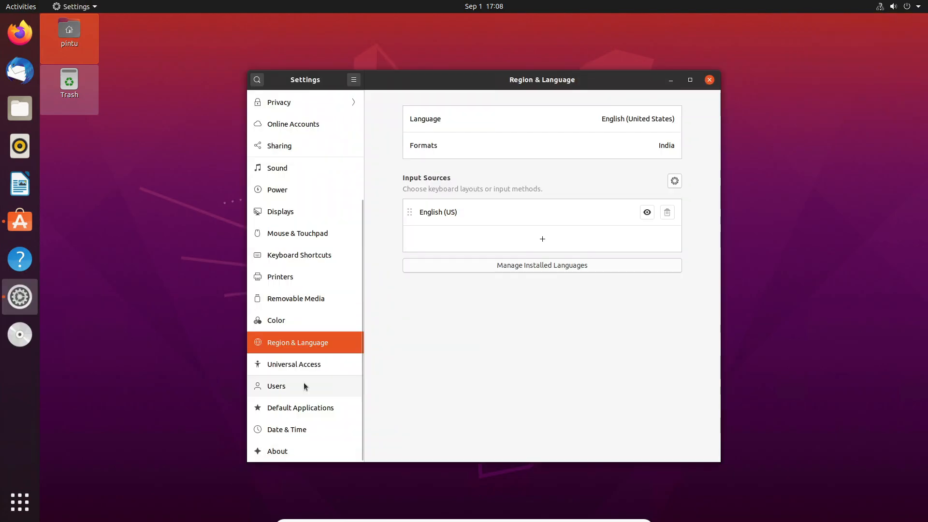
{"action": "left_click", "coordinate": [304, 385]}
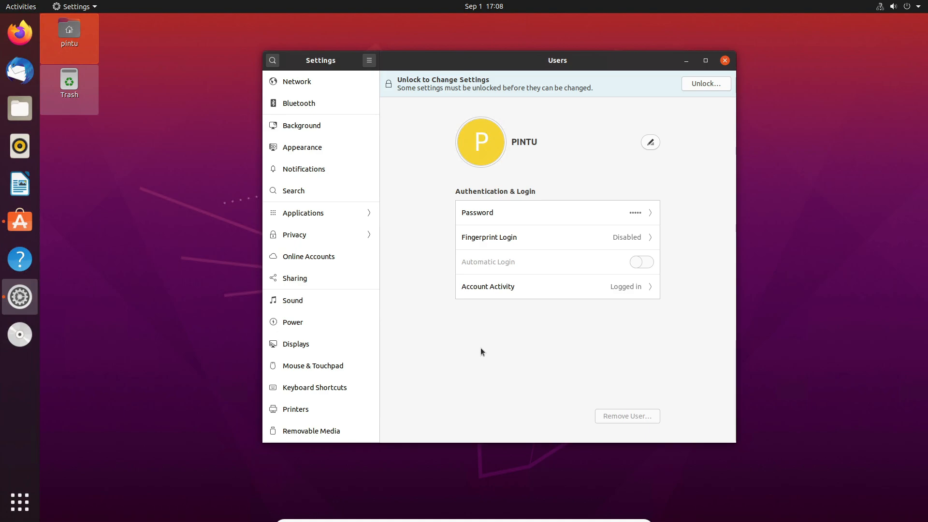